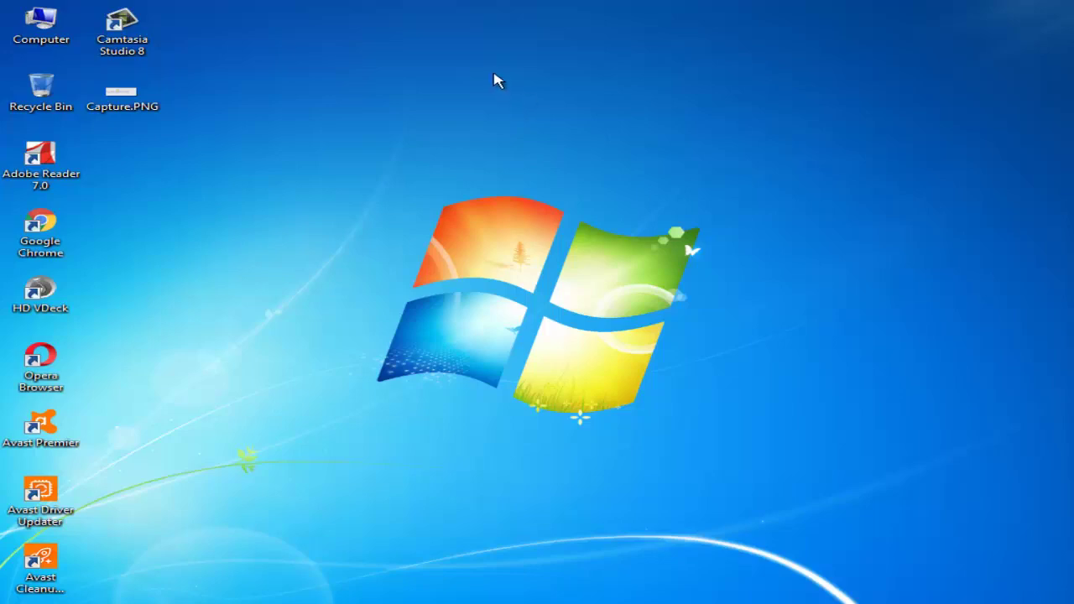
pyautogui.rightClick(490, 70)
pyautogui.click(554, 111)
pyautogui.rightClick(497, 70)
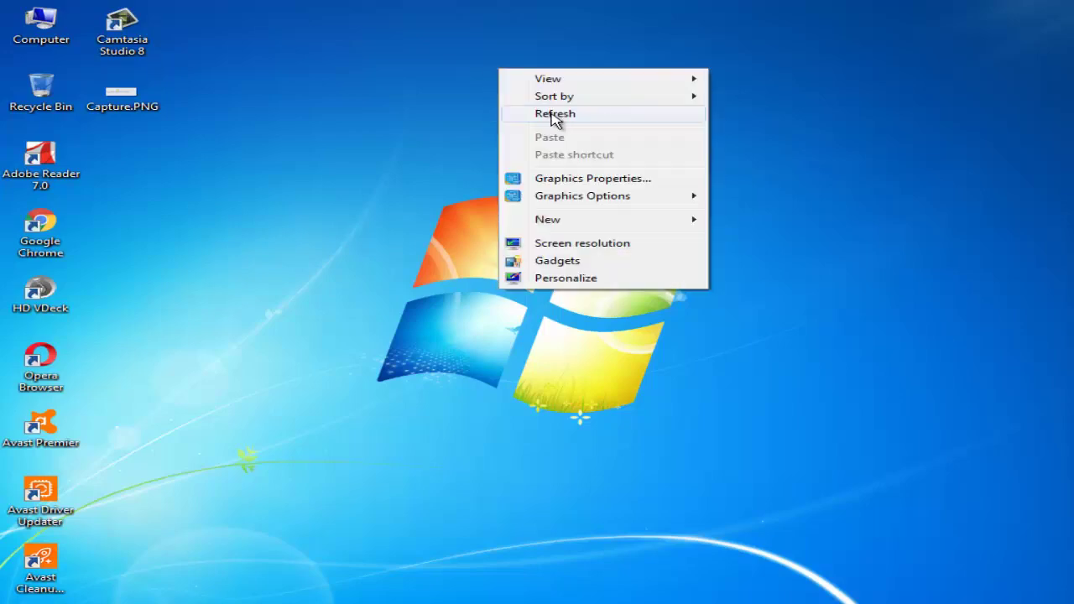
pyautogui.click(554, 112)
pyautogui.rightClick(505, 44)
pyautogui.click(569, 88)
pyautogui.rightClick(524, 46)
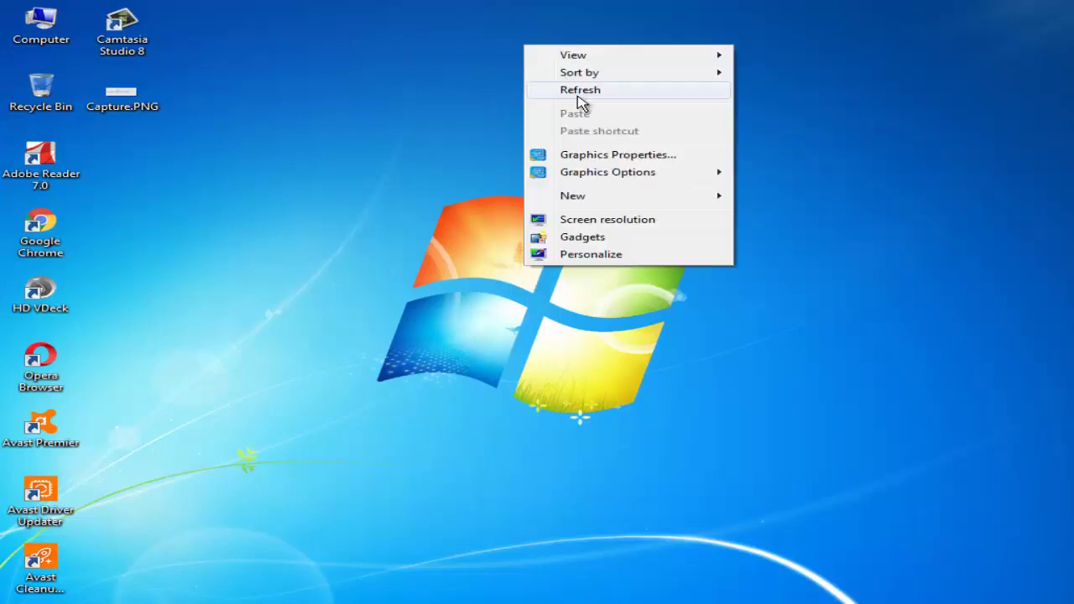
pyautogui.click(577, 88)
pyautogui.rightClick(524, 34)
pyautogui.click(567, 80)
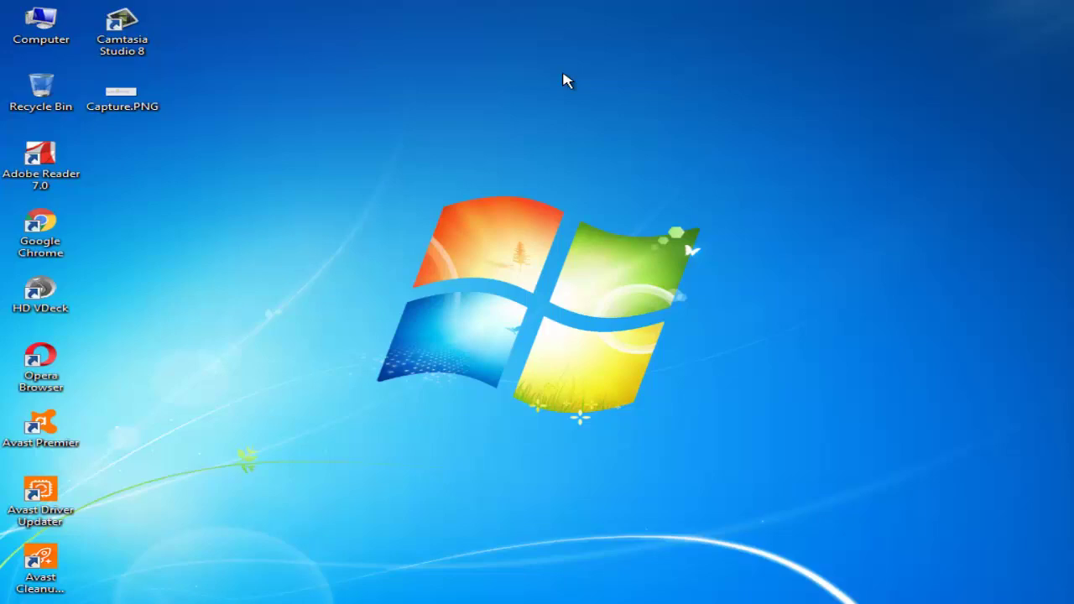
pyautogui.rightClick(477, 72)
pyautogui.click(544, 115)
pyautogui.rightClick(446, 44)
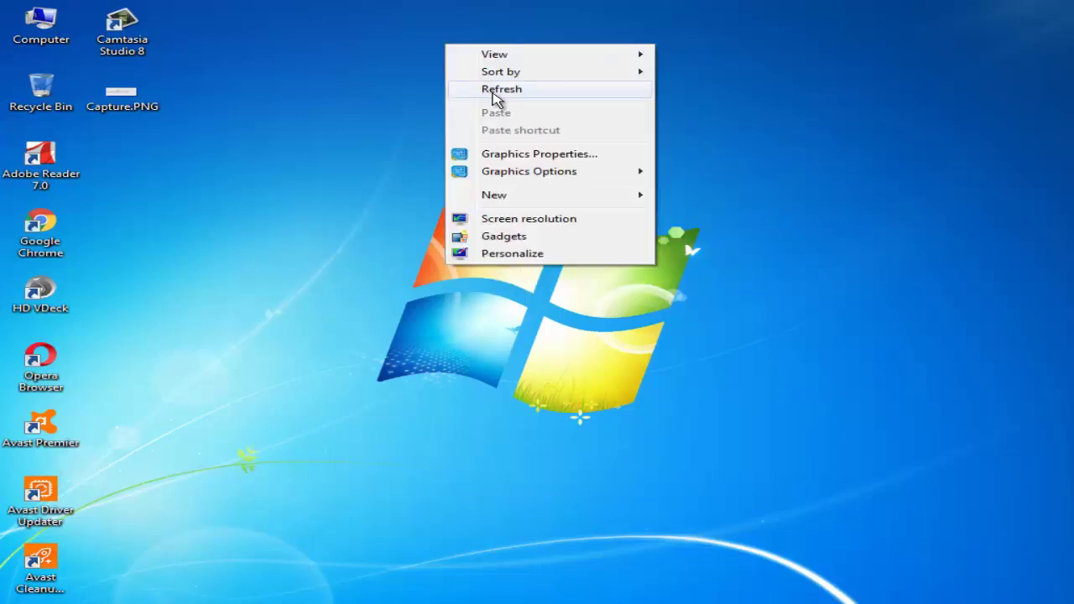
pyautogui.click(496, 99)
pyautogui.rightClick(443, 54)
pyautogui.click(497, 98)
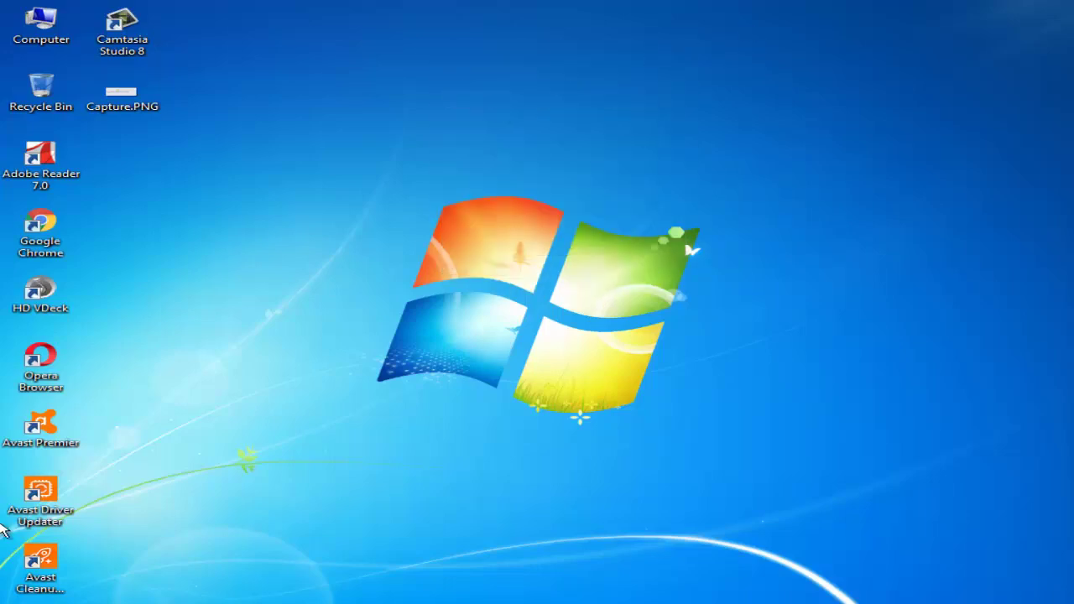
# Open Control Panel and display its items as large icons.
pyautogui.click(23, 595)
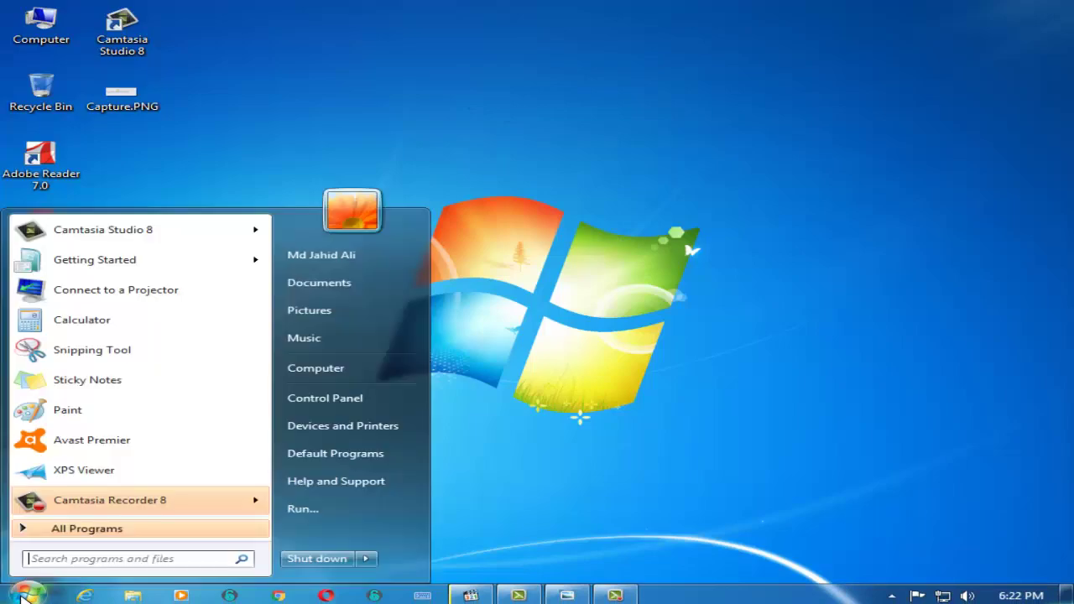
pyautogui.click(340, 407)
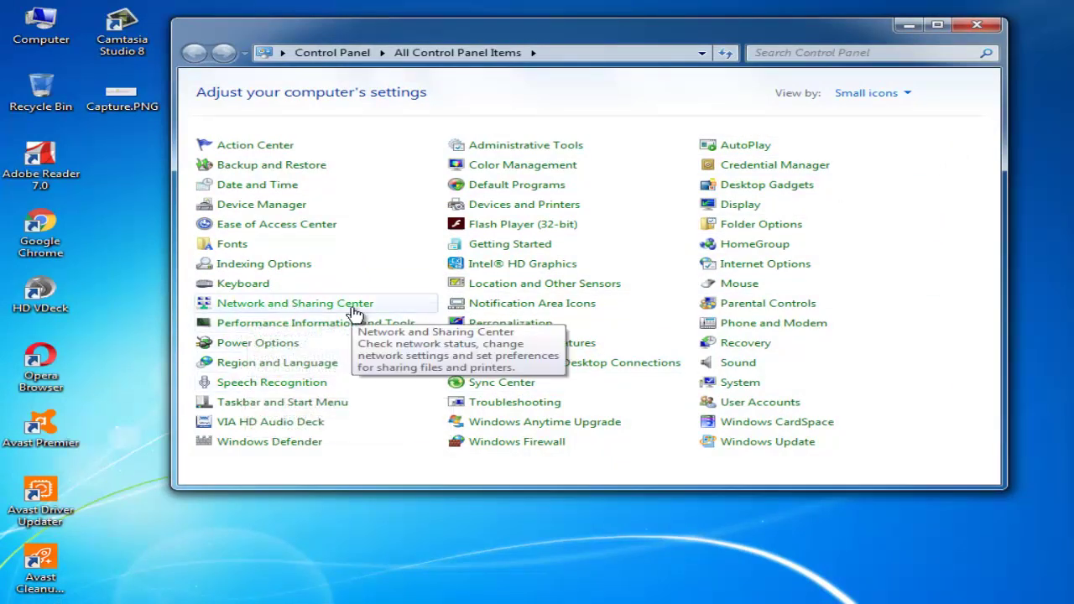
pyautogui.click(910, 94)
pyautogui.click(898, 139)
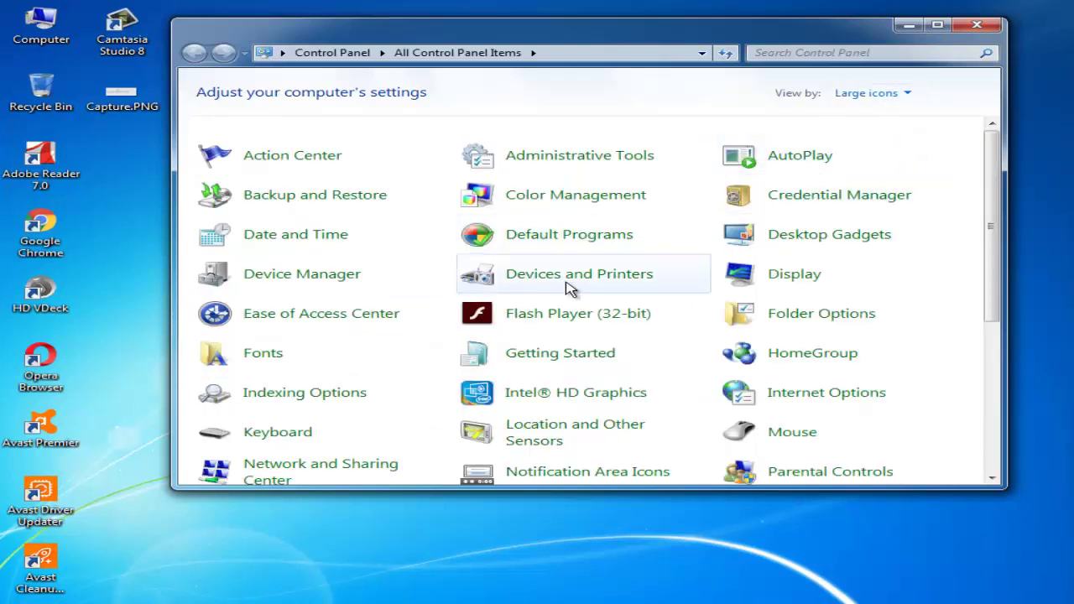
pyautogui.scroll(-1, 386, 403)
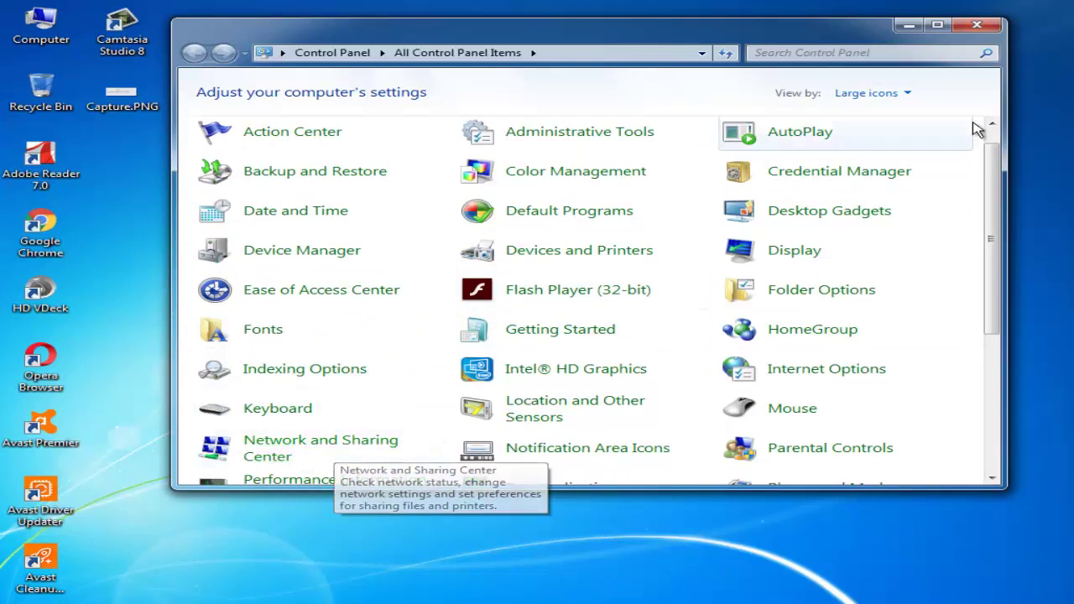
# Switch Control Panel to Category view, open Network and Sharing Center under Network and Internet, and close the window.
pyautogui.click(918, 96)
pyautogui.click(891, 120)
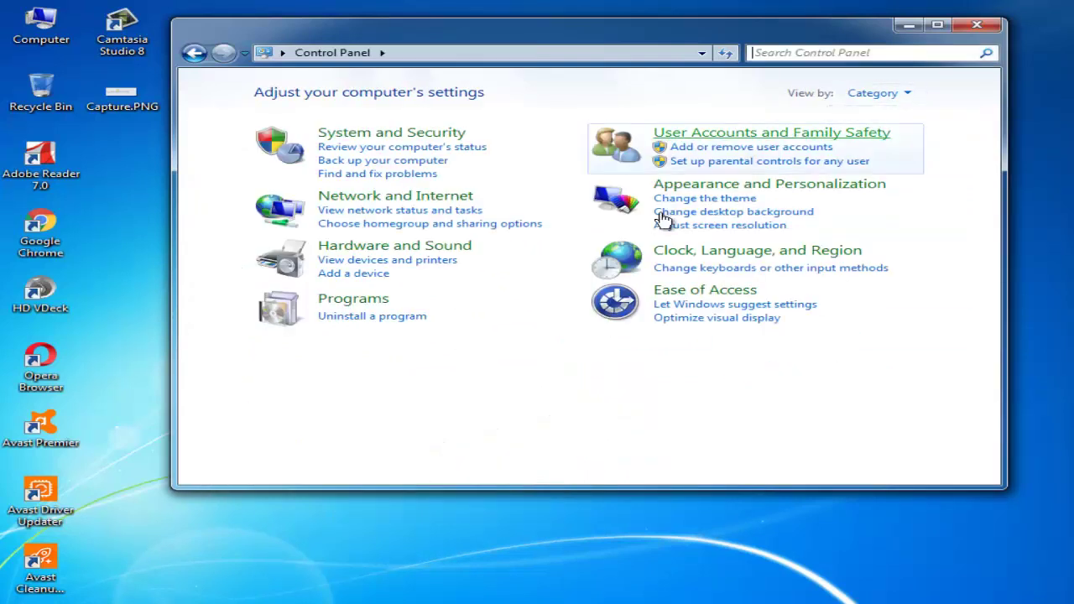
pyautogui.click(401, 200)
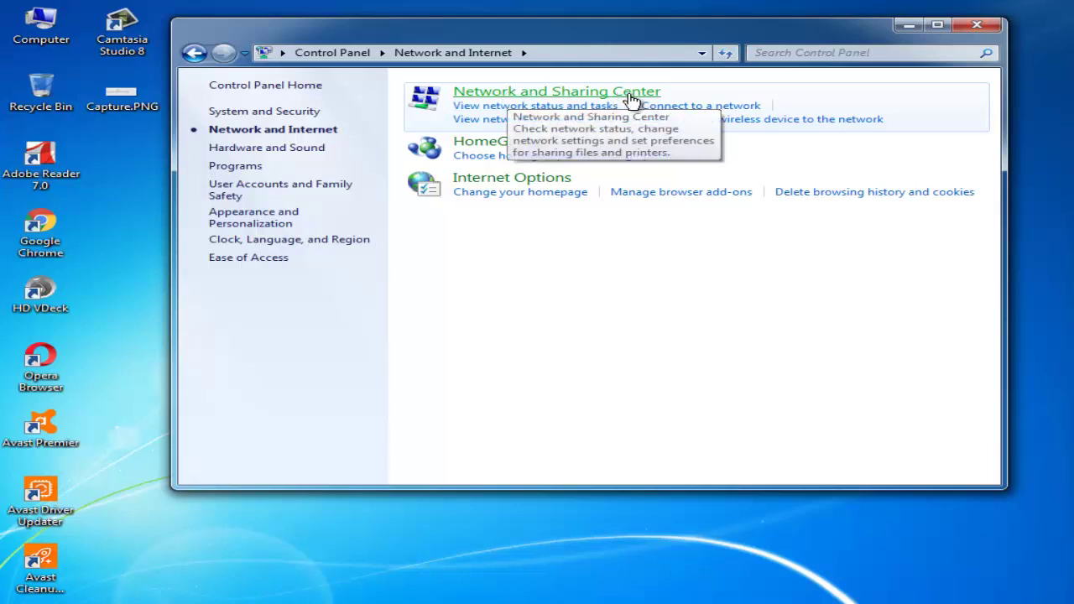
pyautogui.click(555, 97)
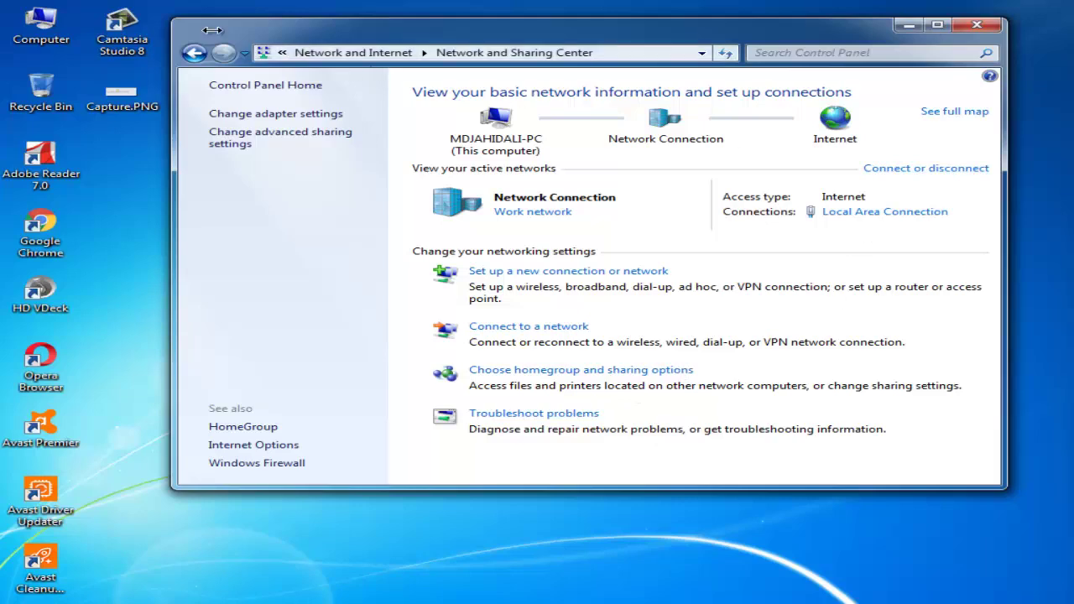
pyautogui.click(977, 24)
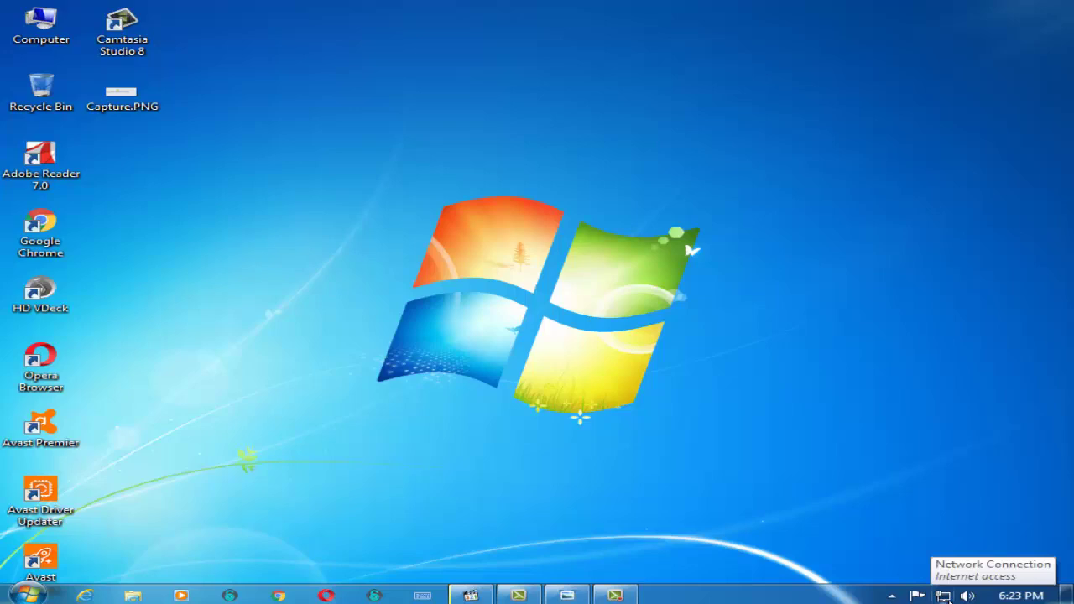
# From Network and Sharing Center, set up a new connection to a workplace that uses the existing Internet connection (VPN).
pyautogui.click(943, 596)
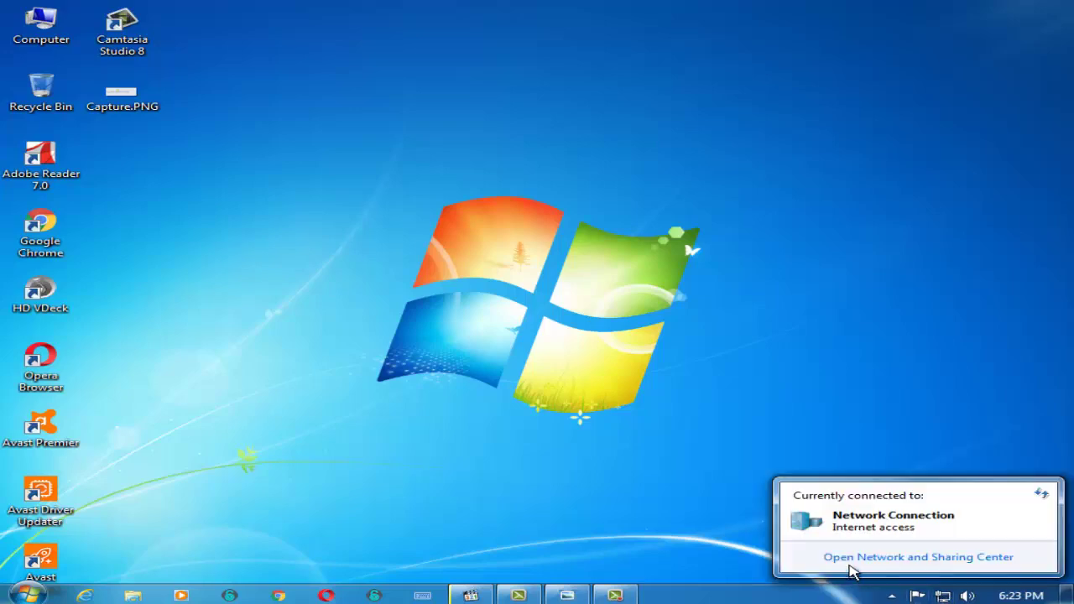
pyautogui.click(949, 561)
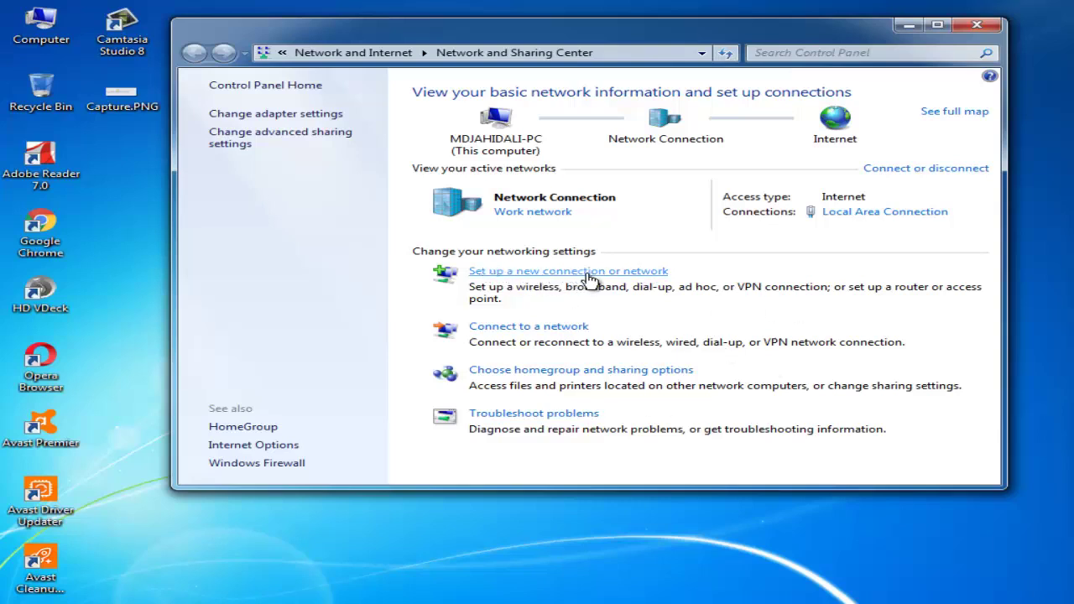
pyautogui.click(544, 272)
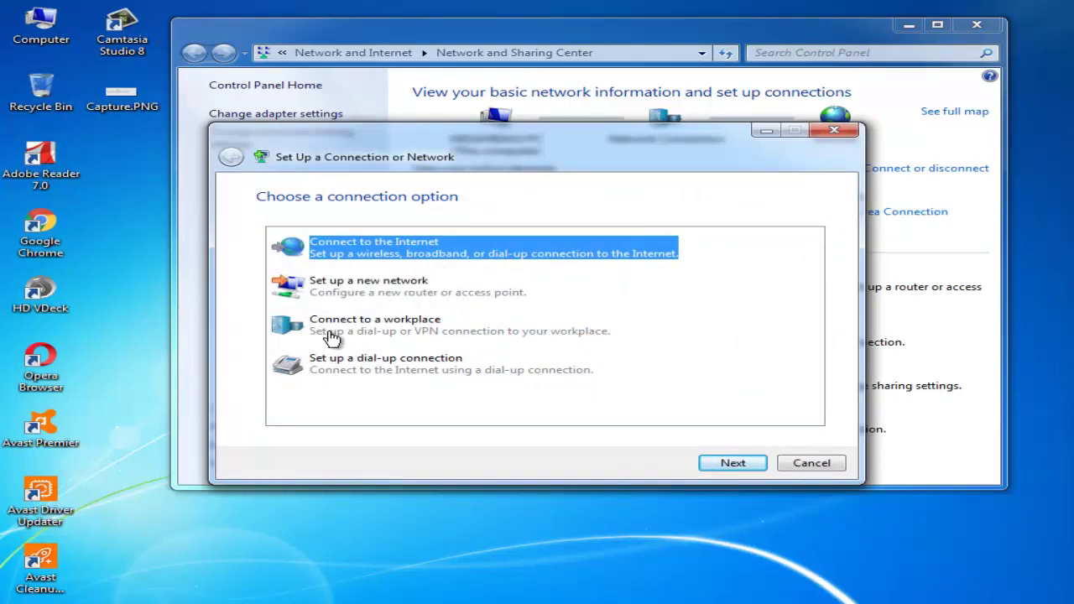
pyautogui.click(396, 328)
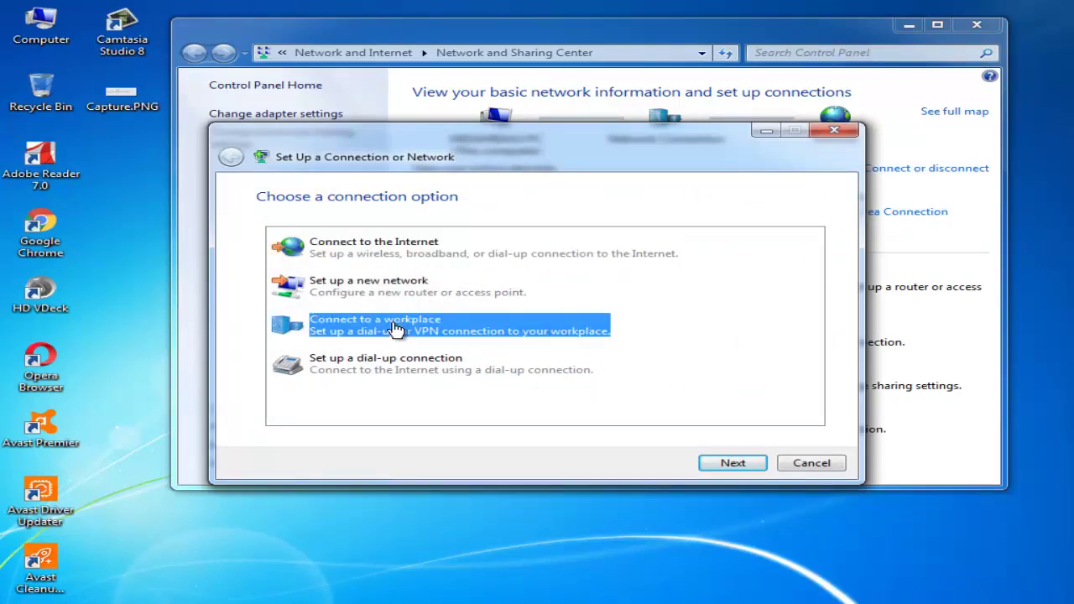
pyautogui.click(732, 462)
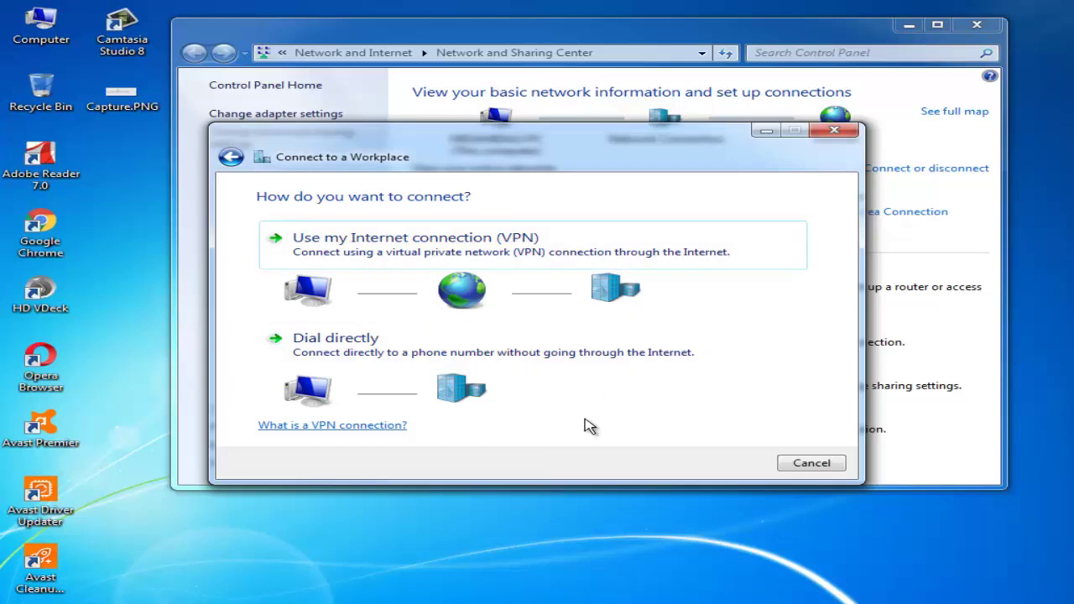
pyautogui.click(374, 246)
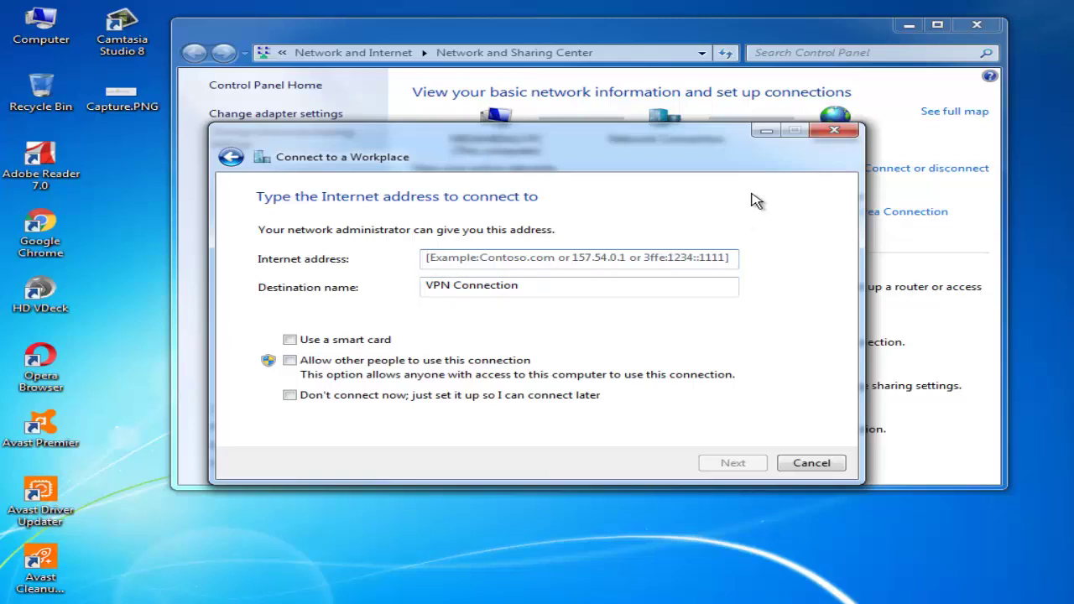
pyautogui.moveTo(156, 578)
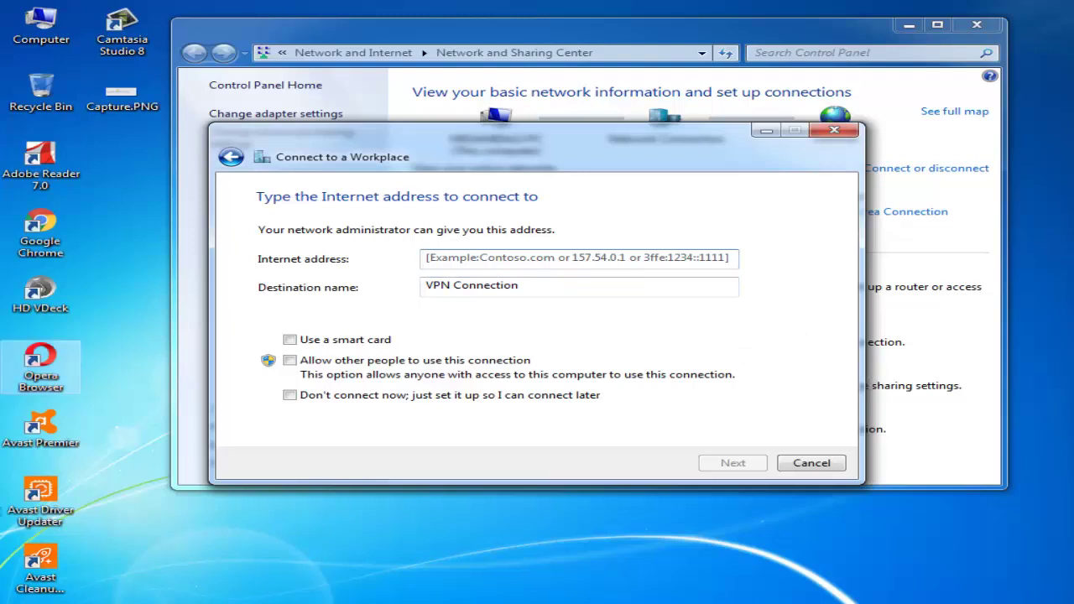
pyautogui.moveTo(25, 597)
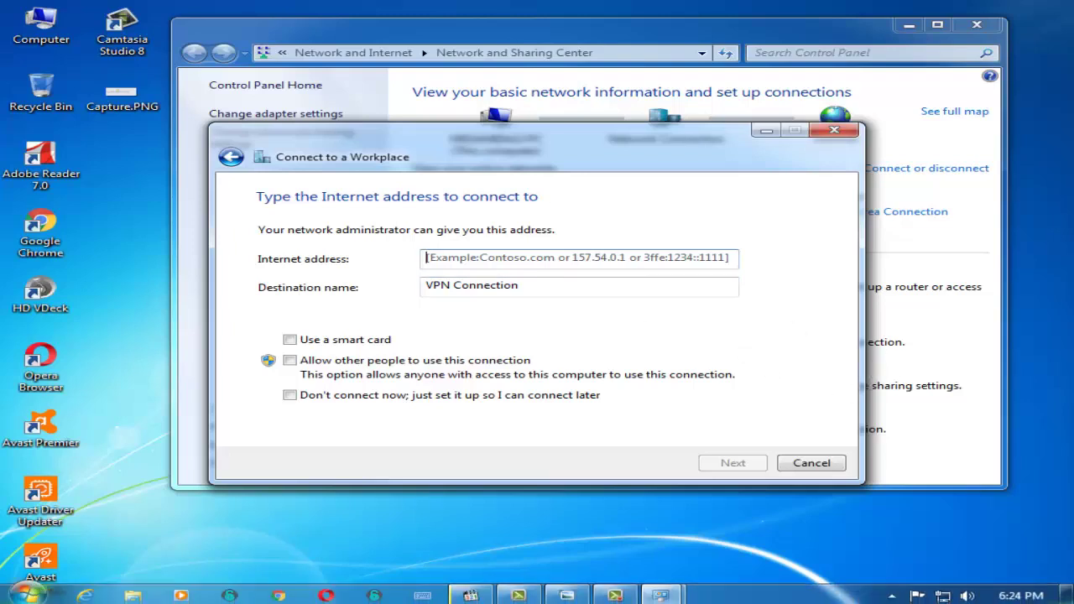
pyautogui.click(278, 596)
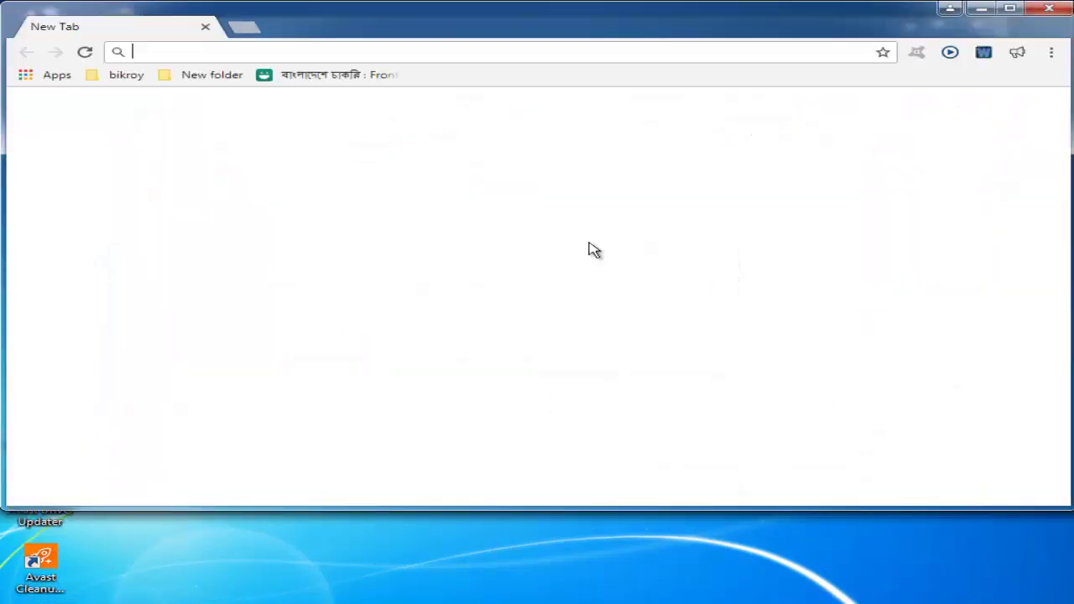
pyautogui.click(216, 51)
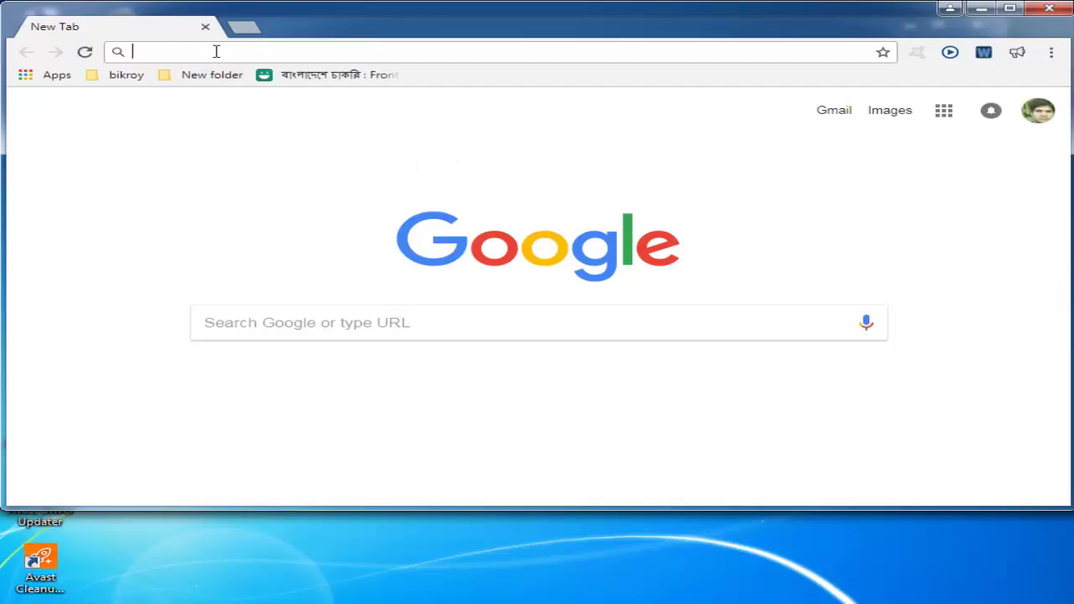
pyautogui.write('fre')
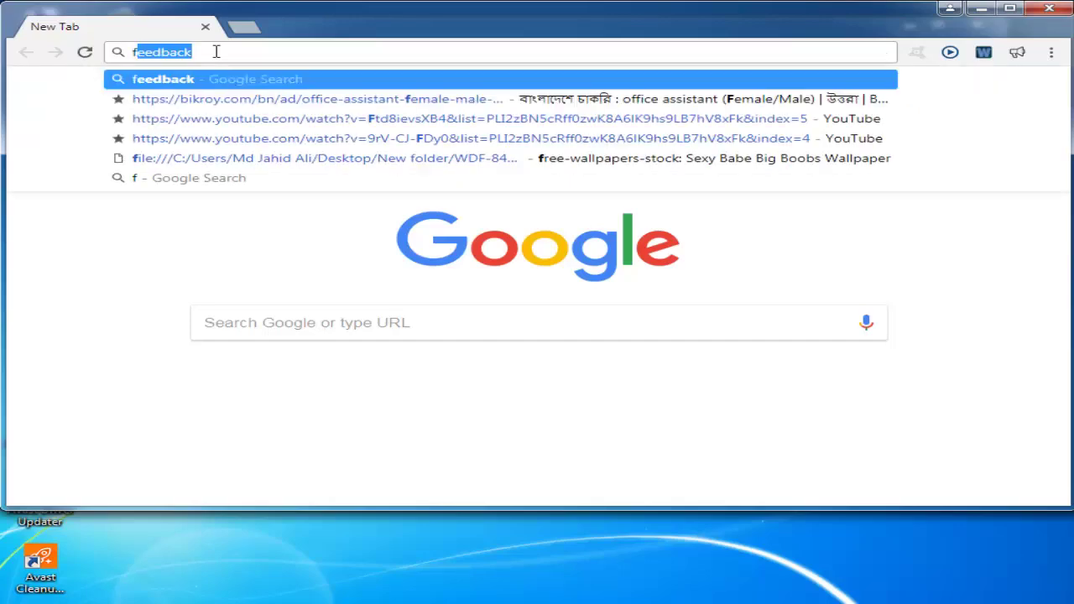
pyautogui.press('BackSpace')
pyautogui.press('BackSpace')
pyautogui.write('e')
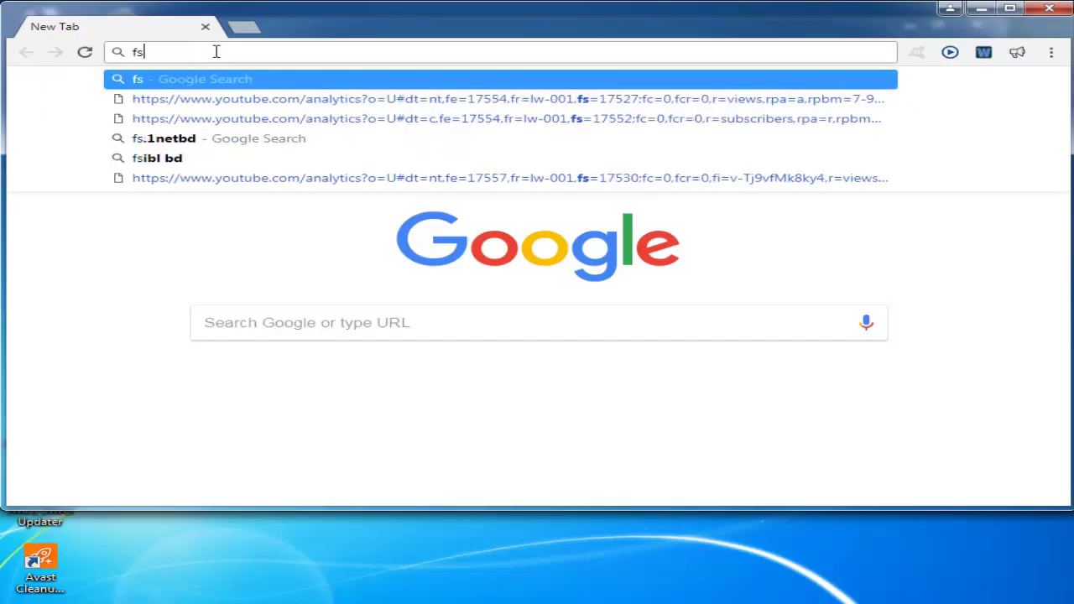
pyautogui.press('BackSpace')
pyautogui.press('BackSpace')
pyautogui.write('sperf')
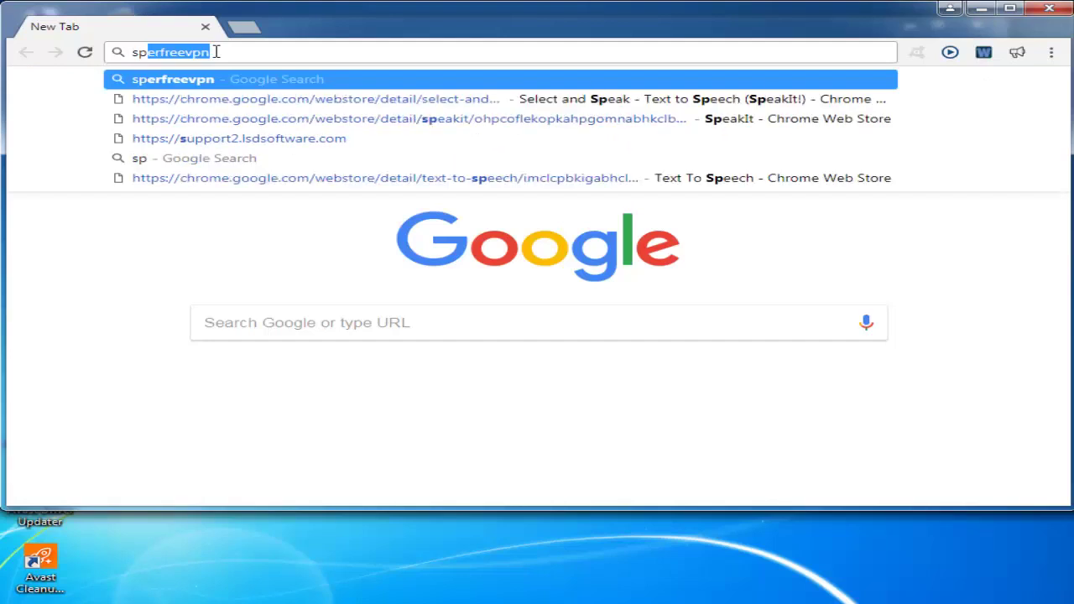
pyautogui.write('re')
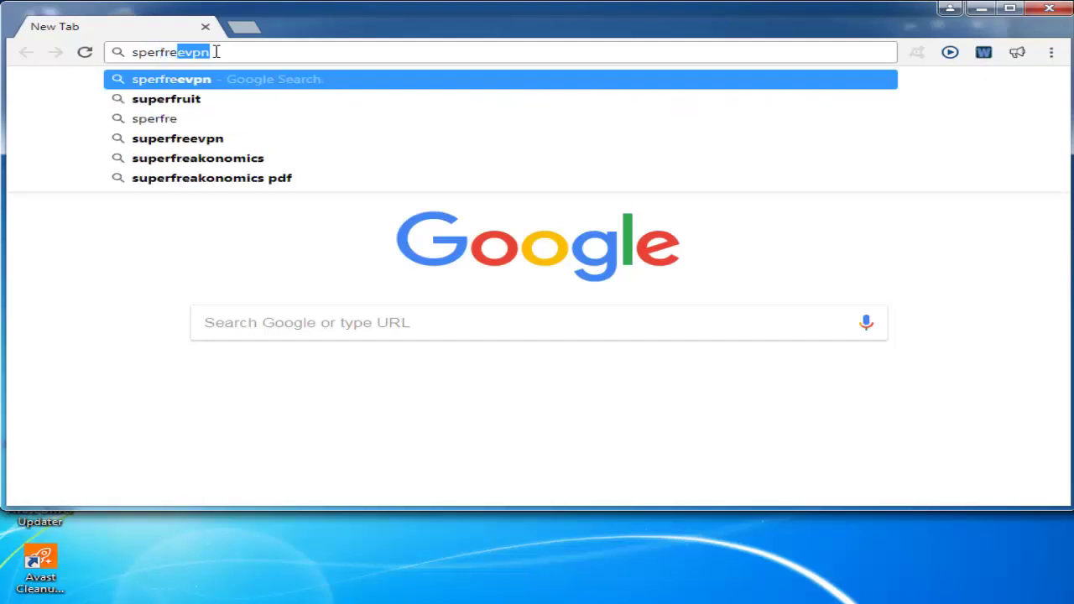
pyautogui.write('evpn')
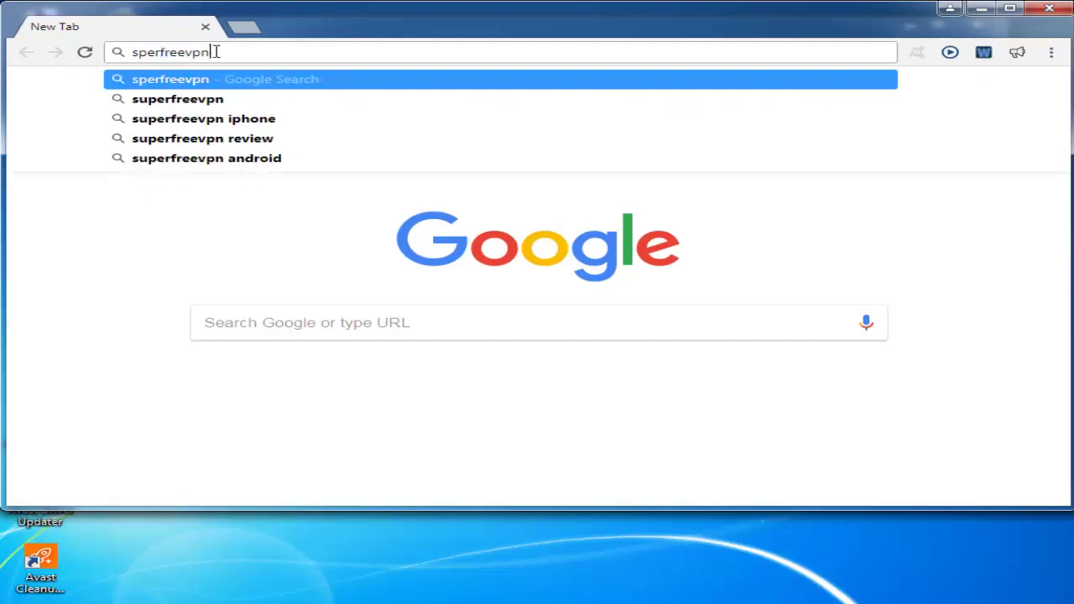
pyautogui.press('Return')
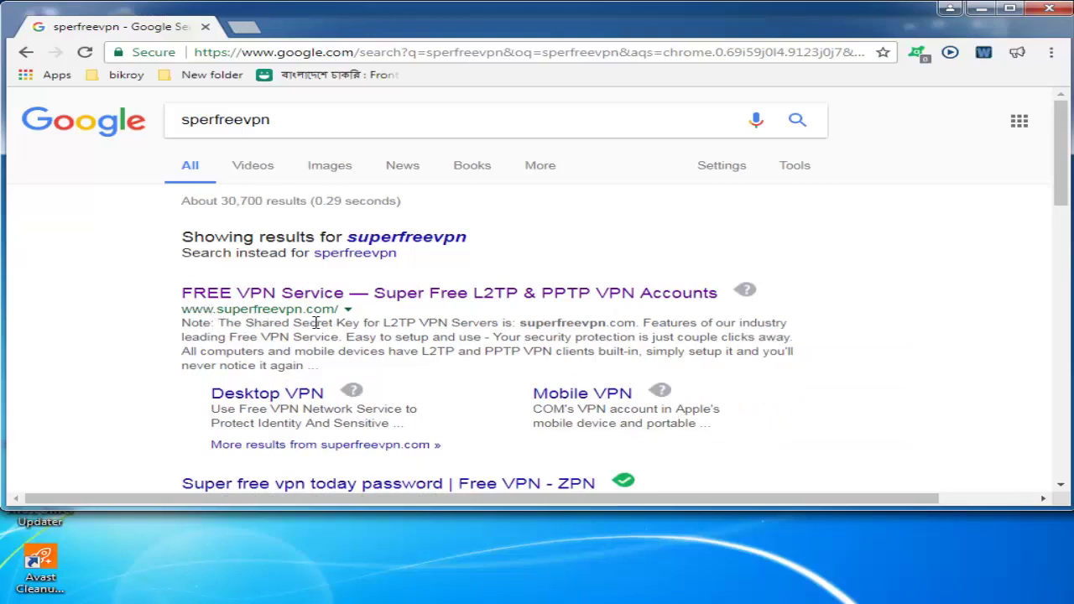
pyautogui.click(242, 294)
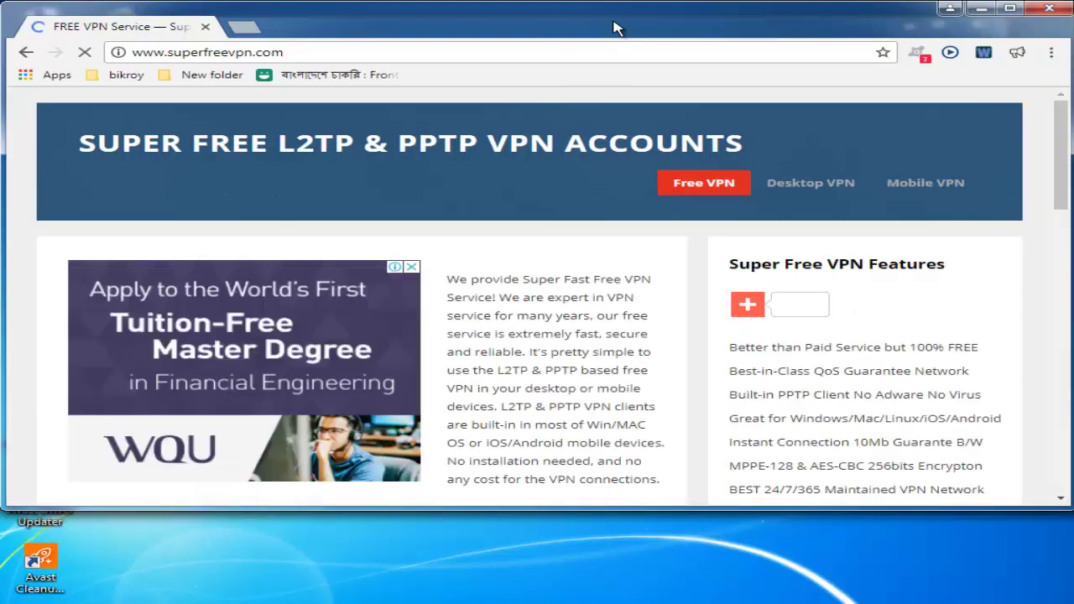
# Examine the table of free VPN accounts for locations, server addresses, protocols and login details.
pyautogui.scroll(-6, 529, 294)
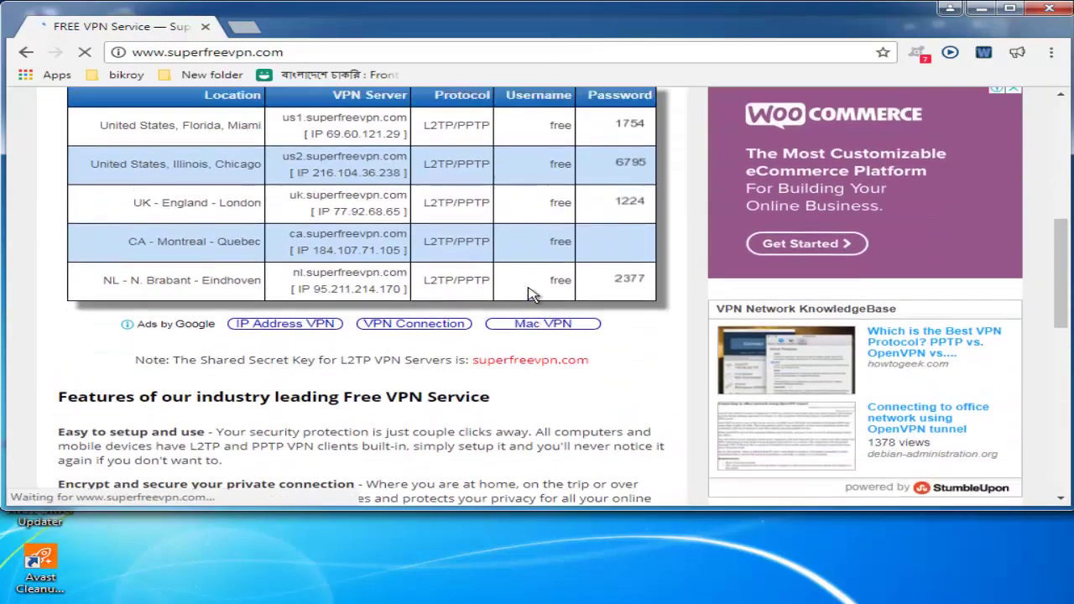
pyautogui.scroll(6, 528, 294)
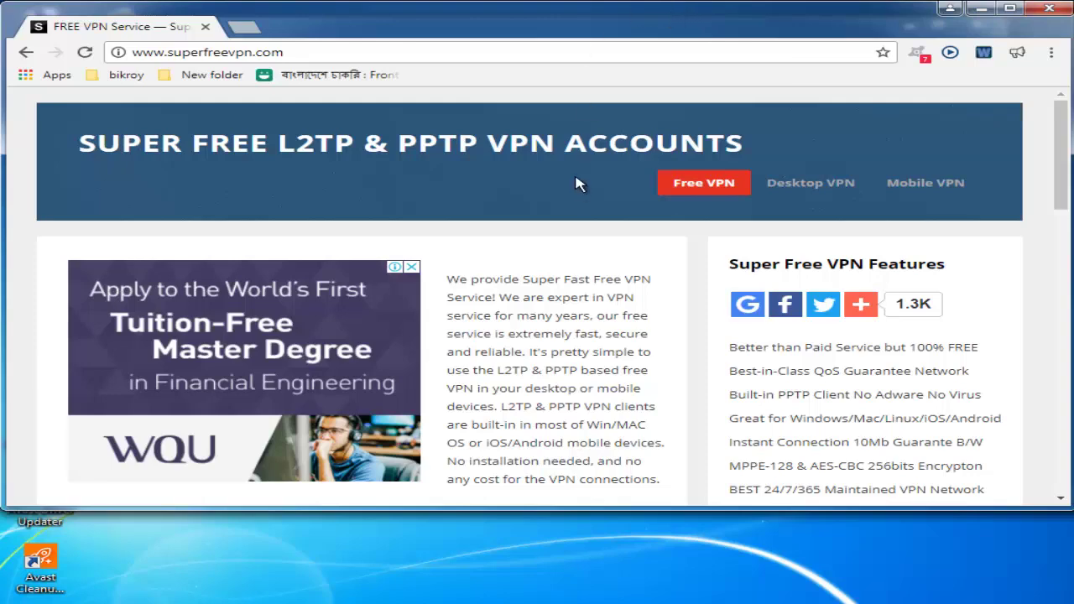
pyautogui.scroll(-4, 578, 185)
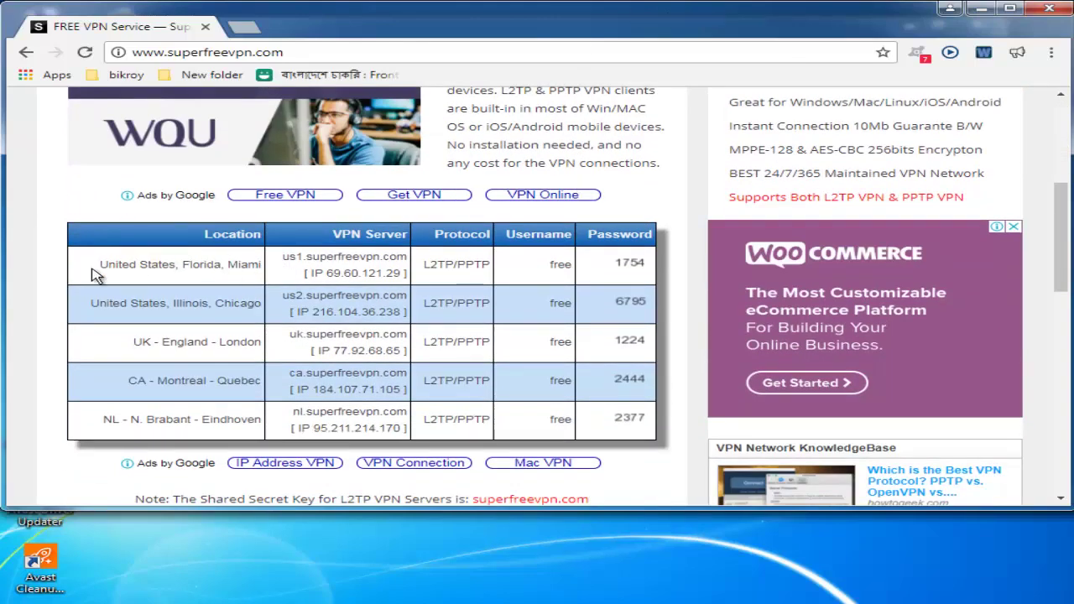
pyautogui.moveTo(99, 265); pyautogui.dragTo(202, 277)
pyautogui.moveTo(110, 302); pyautogui.dragTo(197, 309)
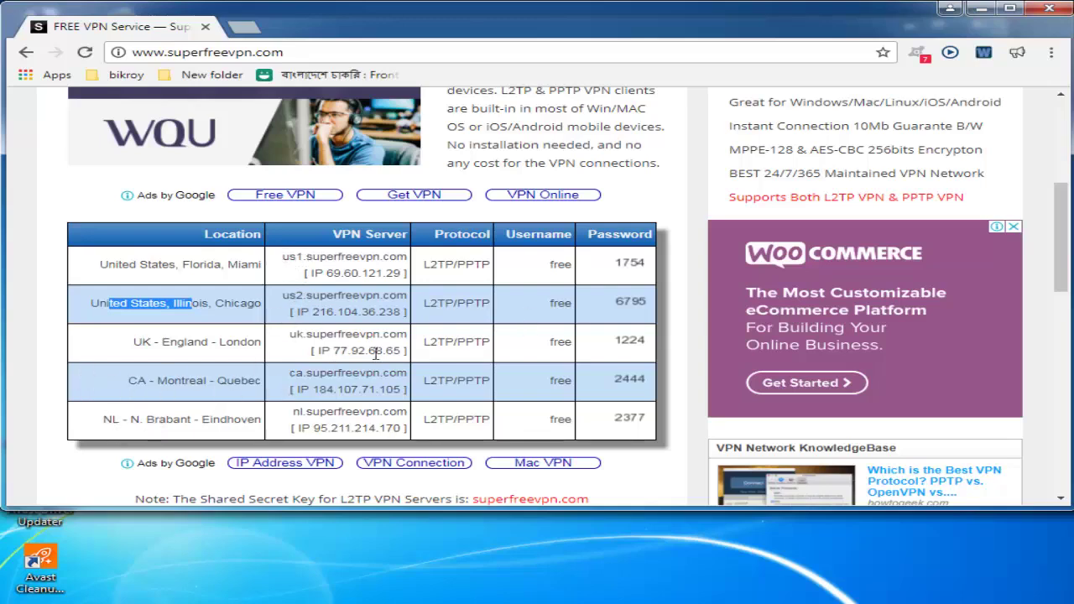
pyautogui.scroll(-2, 424, 324)
pyautogui.scroll(2, 419, 310)
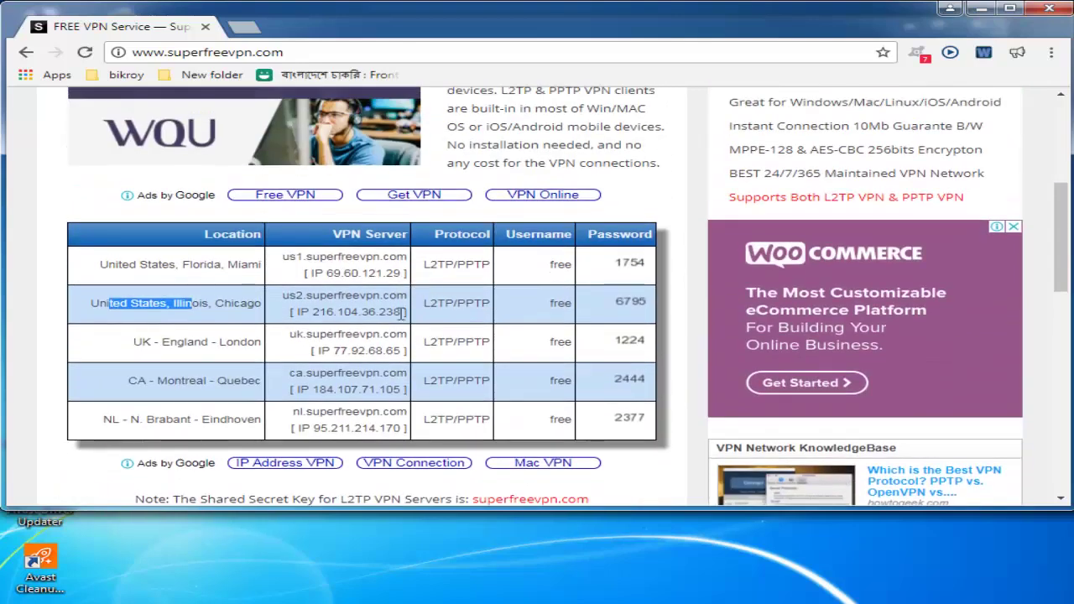